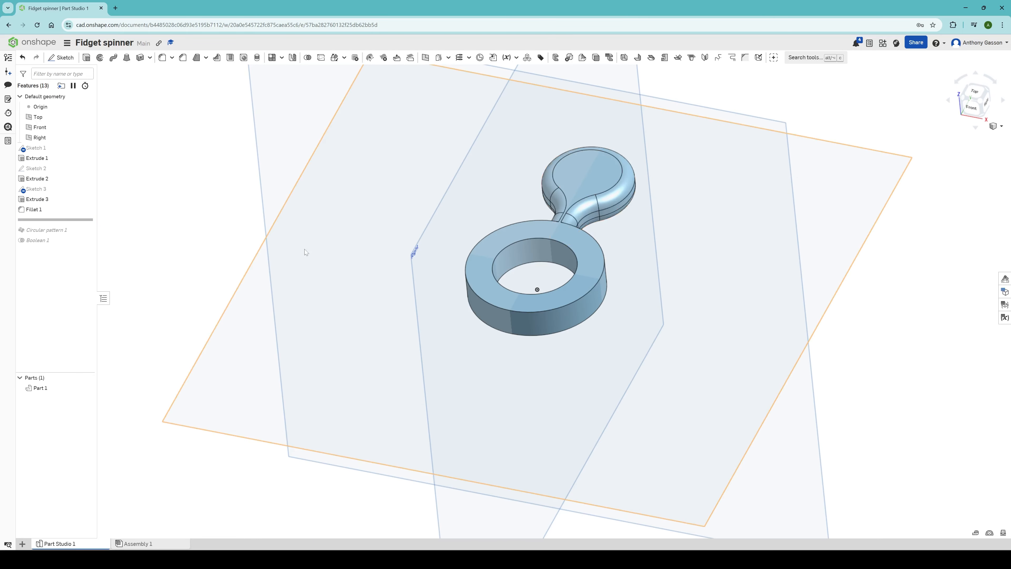
Roll the fidget spinner's feature history forward through Circular pattern 1 and Boolean 1, comparing the parts before and after the Boolean
mouse_move(304, 249)
right_mouse_down()
mouse_move(296, 223)
mouse_move(272, 218)
mouse_move(293, 229)
mouse_move(300, 260)
right_mouse_up()
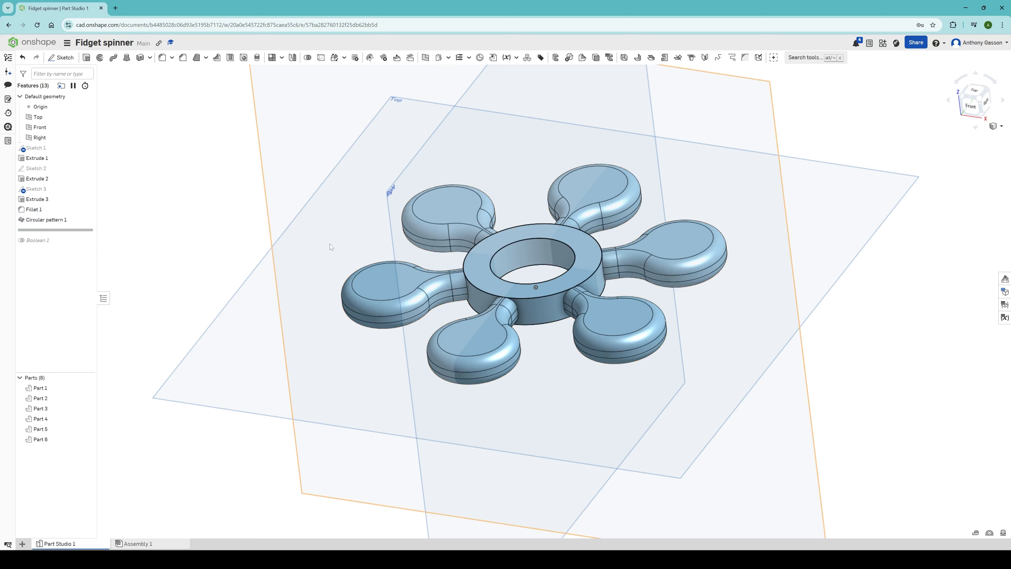
right_click_drag(330, 244, 332, 269)
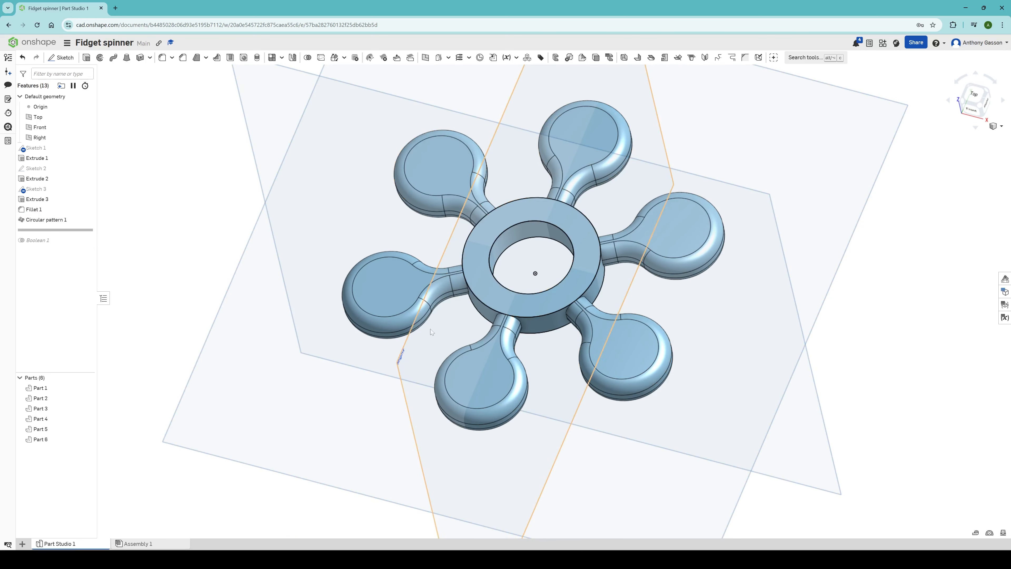
right_click_drag(360, 284, 528, 241)
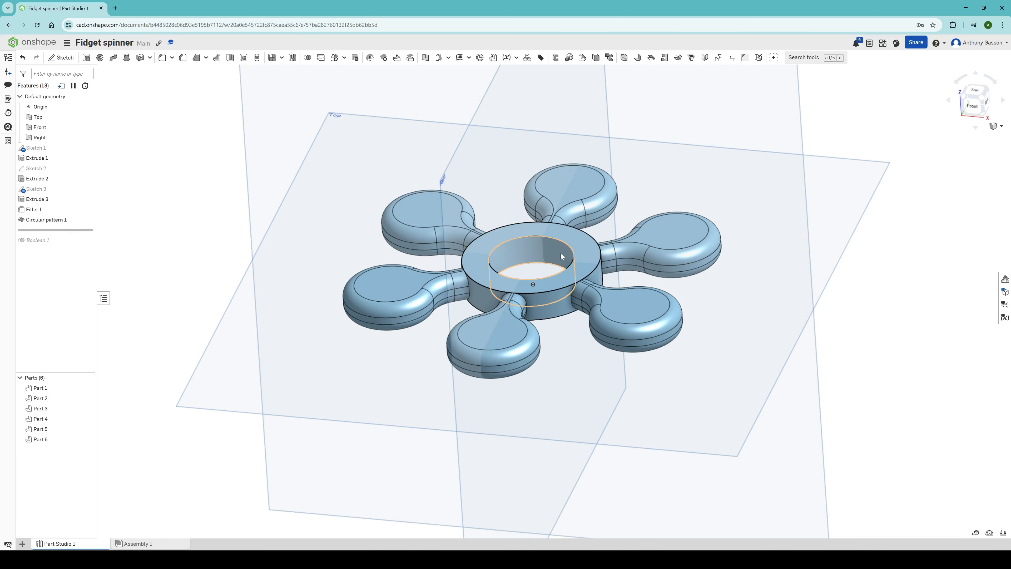
mouse_move(56, 230)
left_mouse_down()
mouse_move(55, 252)
mouse_move(47, 239)
left_mouse_up()
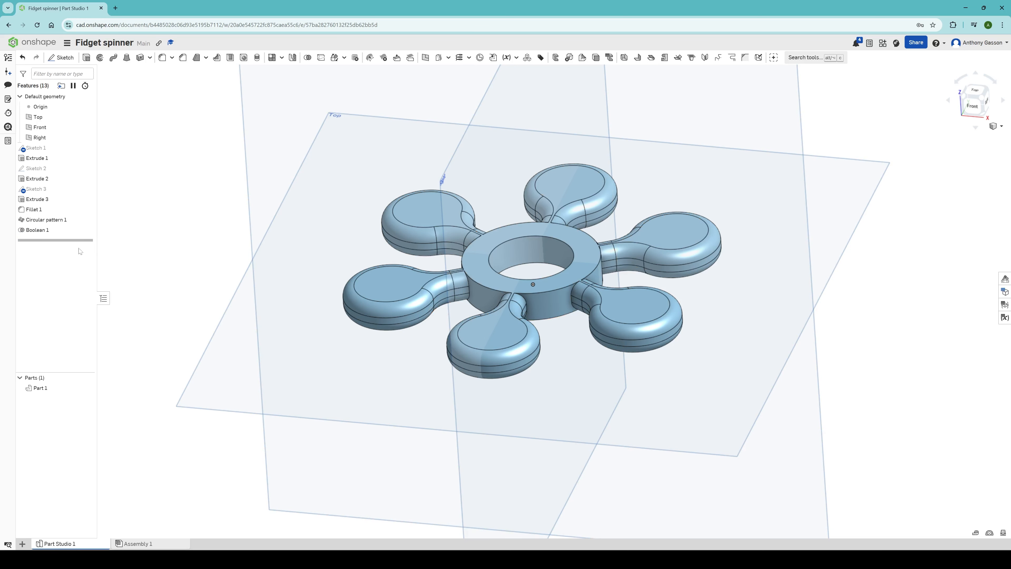
left_click_drag(29, 240, 32, 230)
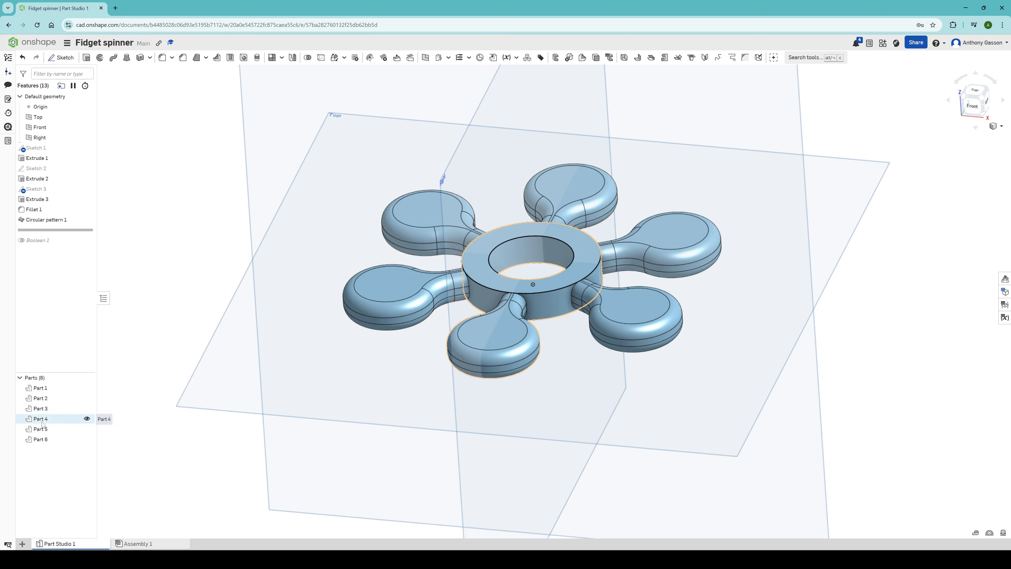
left_click_drag(32, 230, 71, 238)
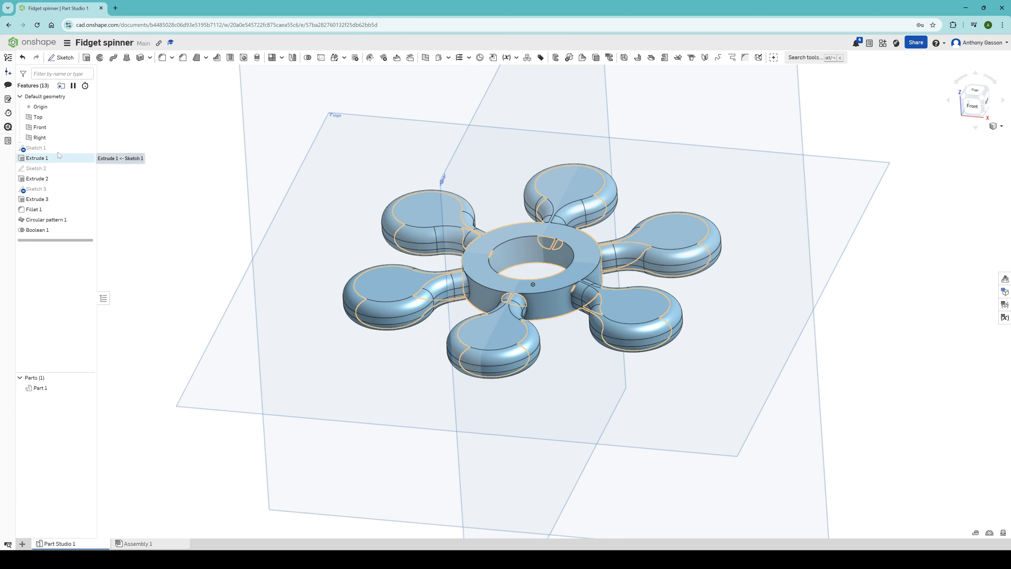
Start exporting the fidget spinner part and name the export file Fidget Spinner
right_click_drag(557, 275, 584, 281)
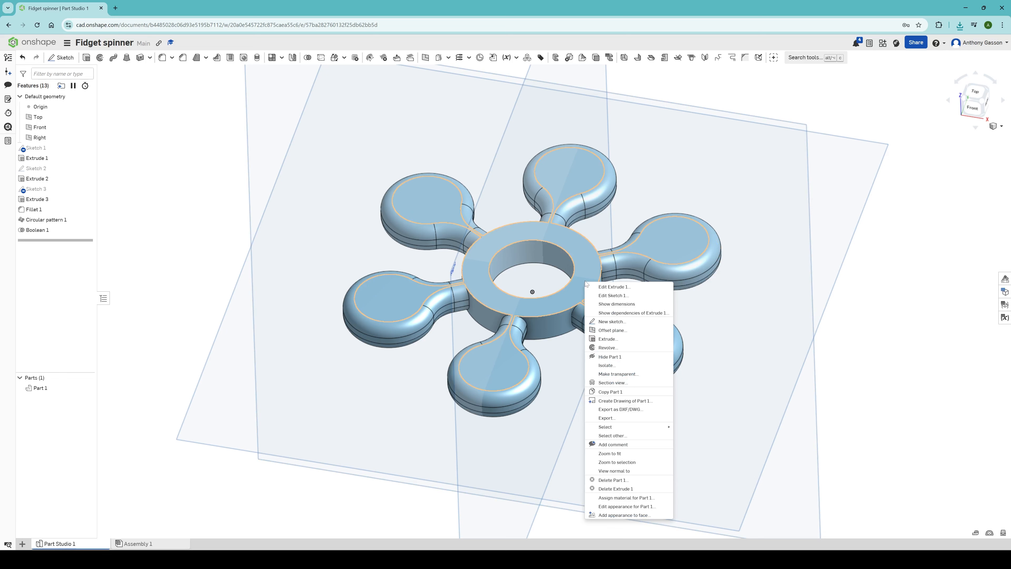
left_click(606, 418)
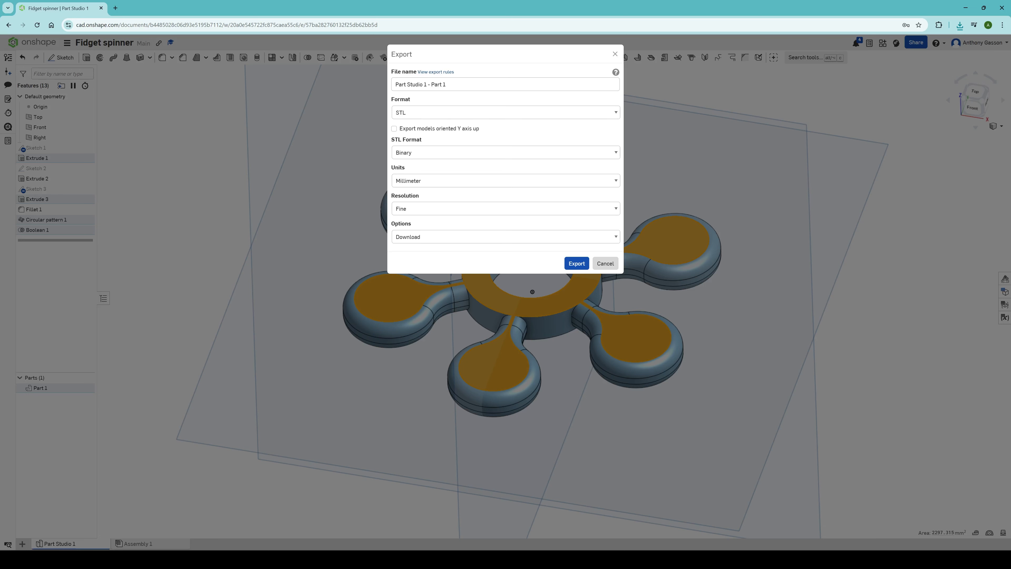
left_click_drag(457, 85, 377, 87)
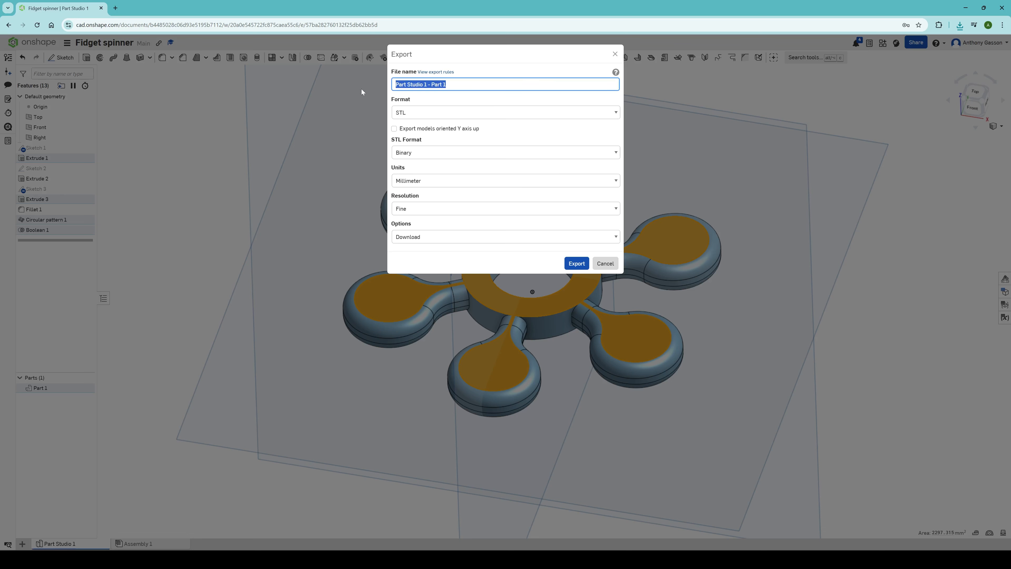
type("Fidget Spinner")
Set the export format to SOLIDWORKS and export the part as a download
left_click(435, 113)
left_click(432, 114)
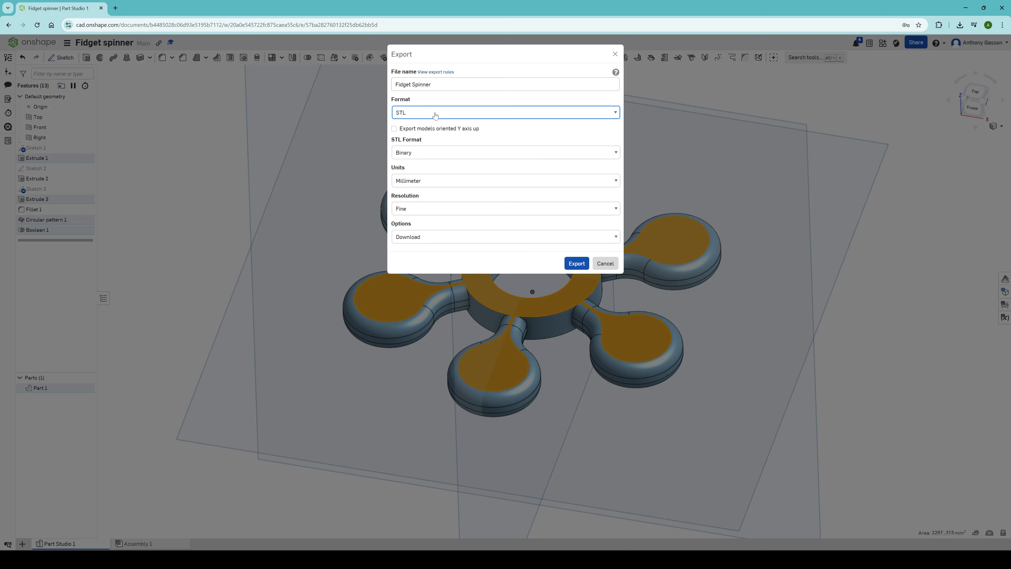
left_click(427, 114)
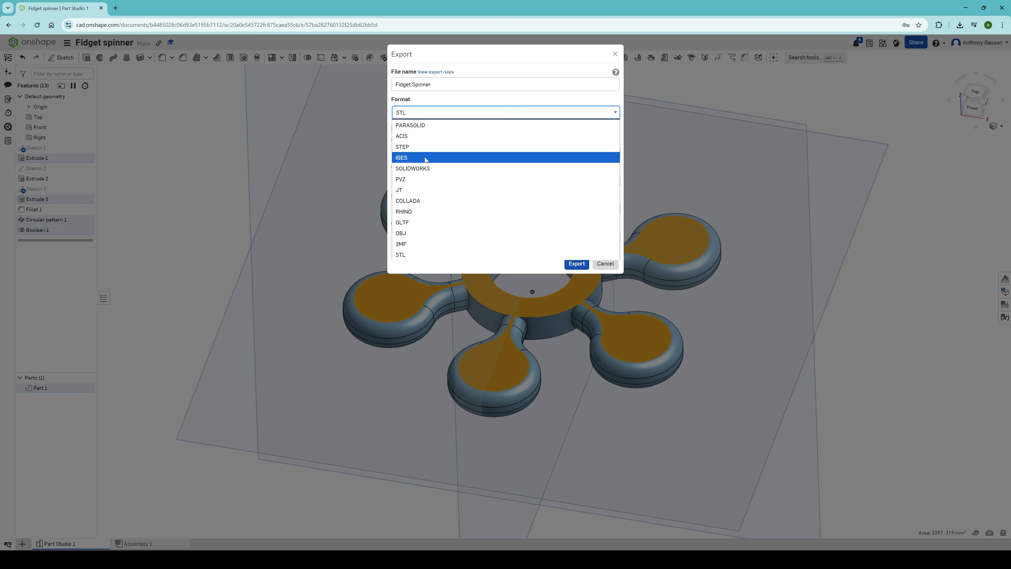
left_click(424, 166)
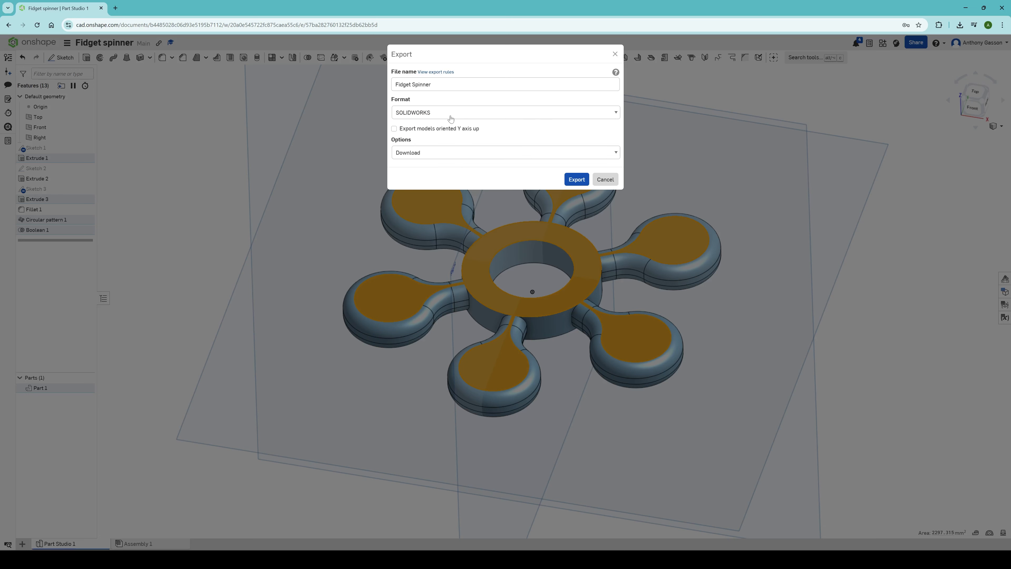
left_click(501, 115)
left_click(500, 115)
left_click(576, 180)
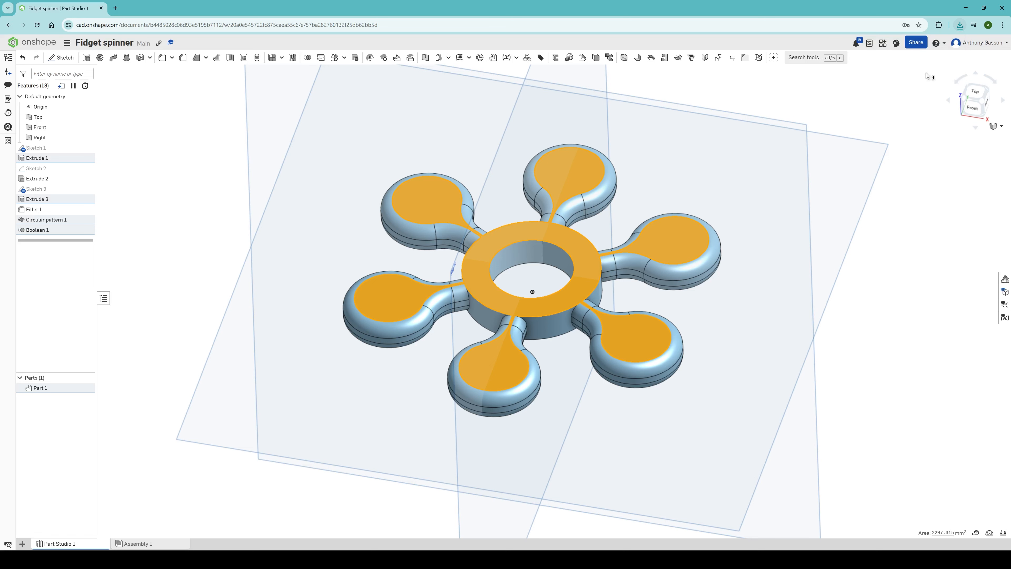
Locate the downloaded Fidget Spinner.sldprt in the Downloads folder and open it in SOLIDWORKS
left_click(960, 27)
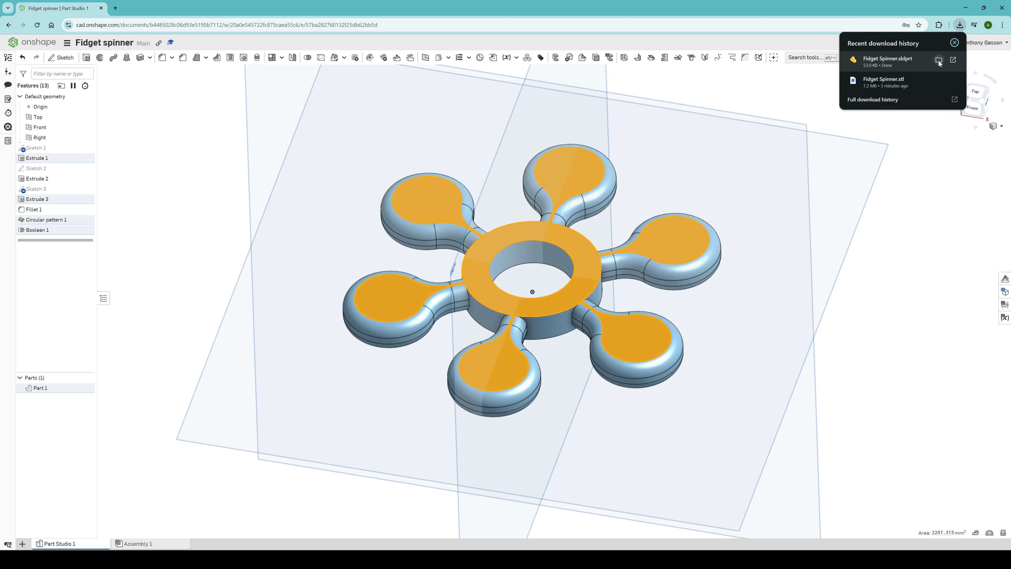
left_click(938, 60)
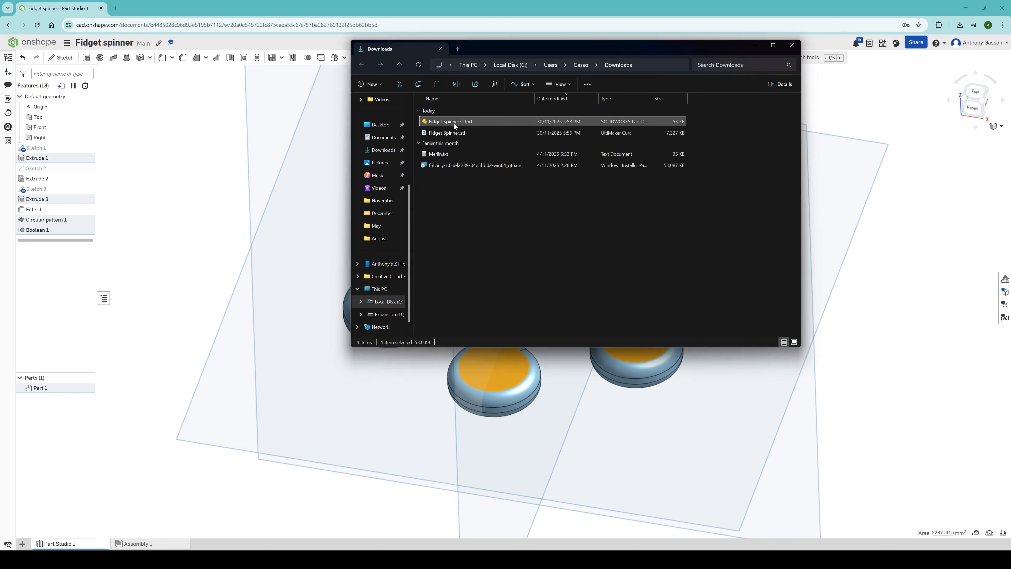
double_click(443, 123)
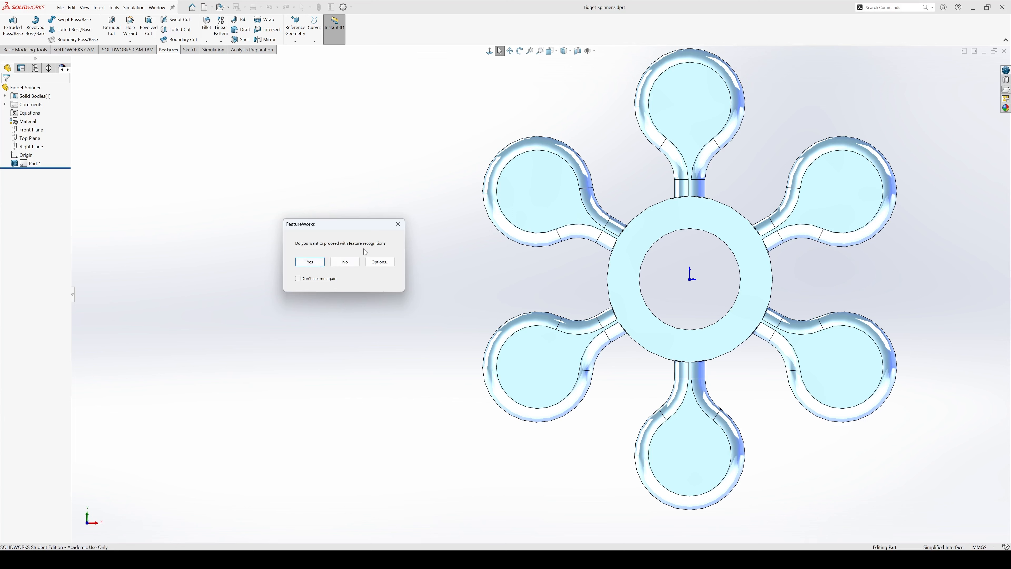
Run FeatureWorks on the imported part with automatic recognition of standard features
left_click(309, 262)
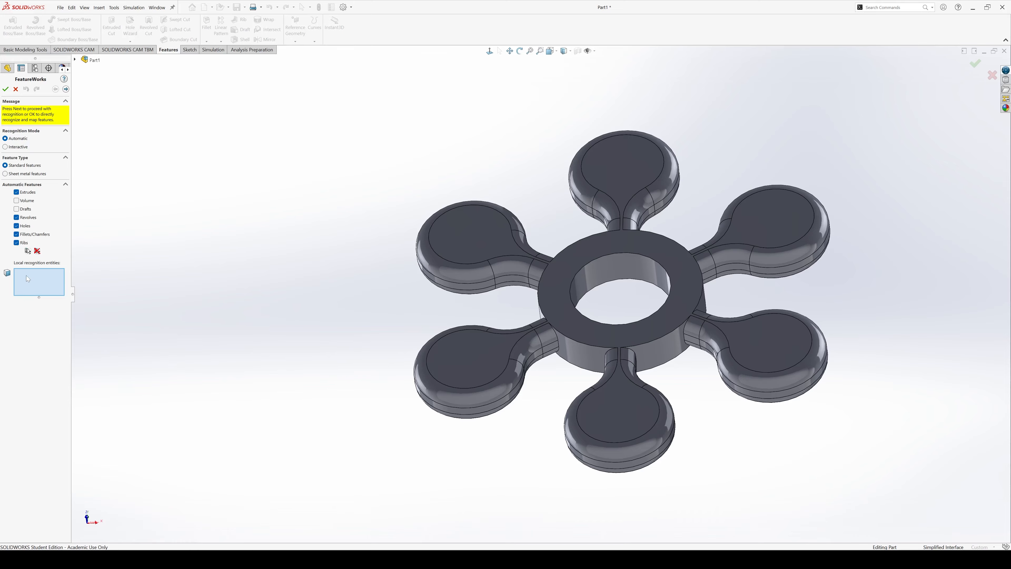
left_click(5, 88)
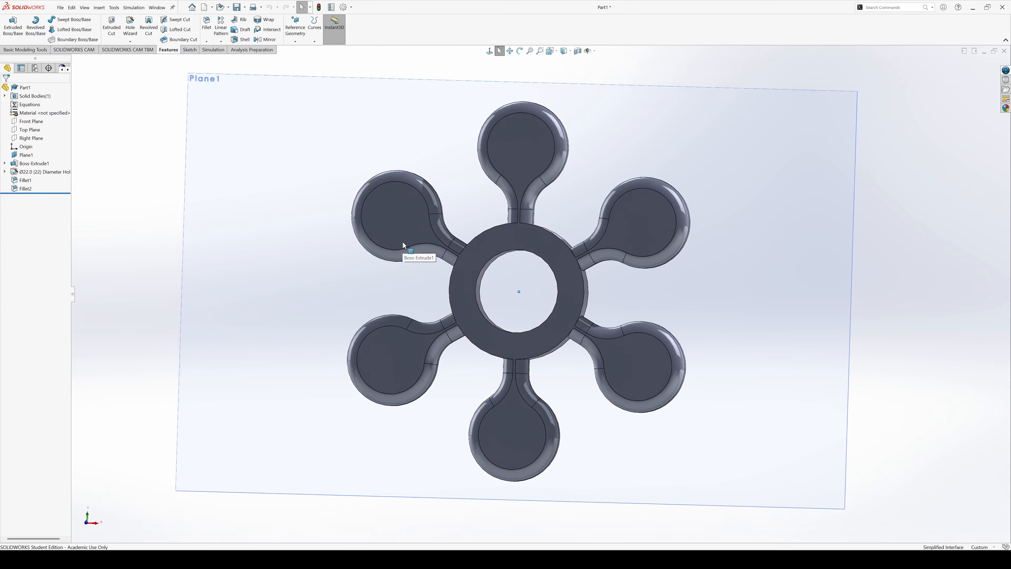
Roll the recognized part back to before the fillets and examine the diameter 22 hole feature and its Sketch2
middle_click_drag(402, 243, 430, 245)
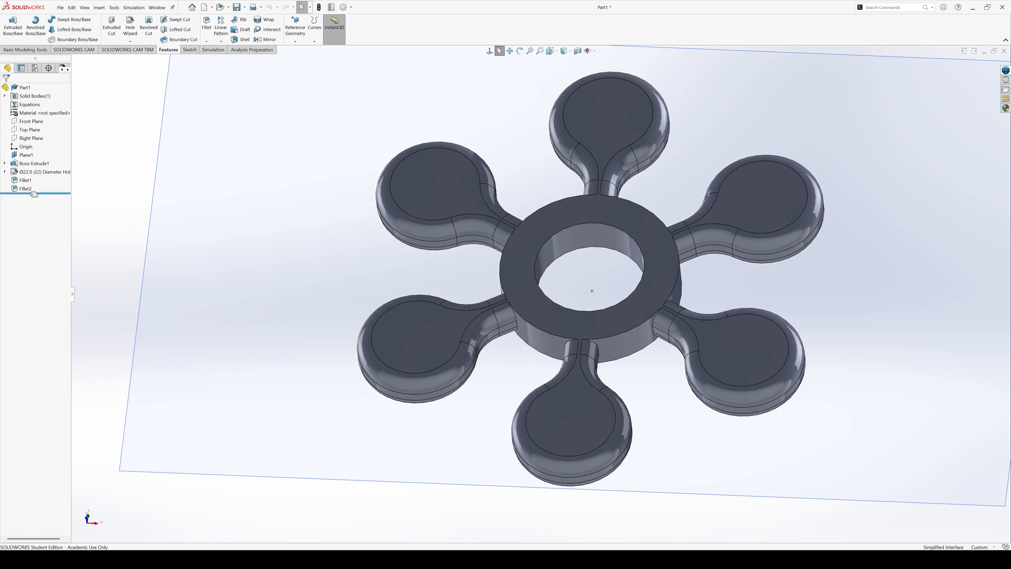
left_click_drag(33, 194, 51, 176)
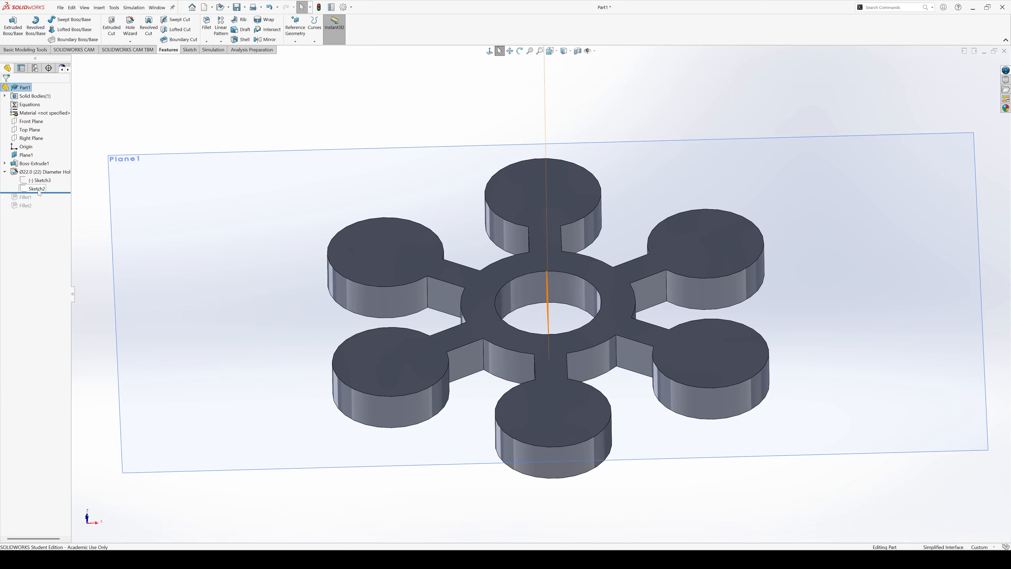
left_click(36, 189)
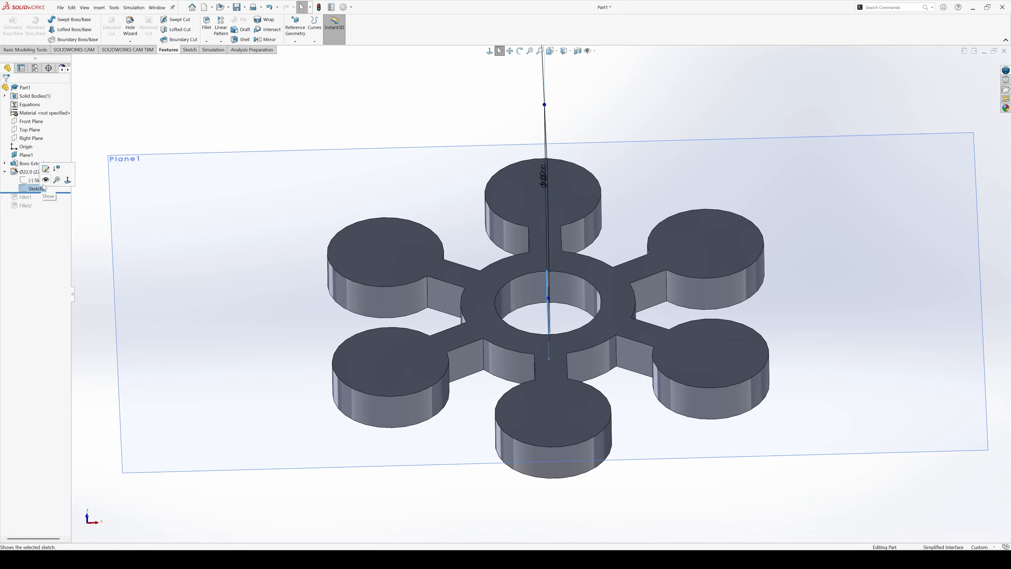
mouse_move(120, 203)
middle_mouse_down()
mouse_move(178, 212)
mouse_move(79, 190)
mouse_move(275, 232)
middle_mouse_up()
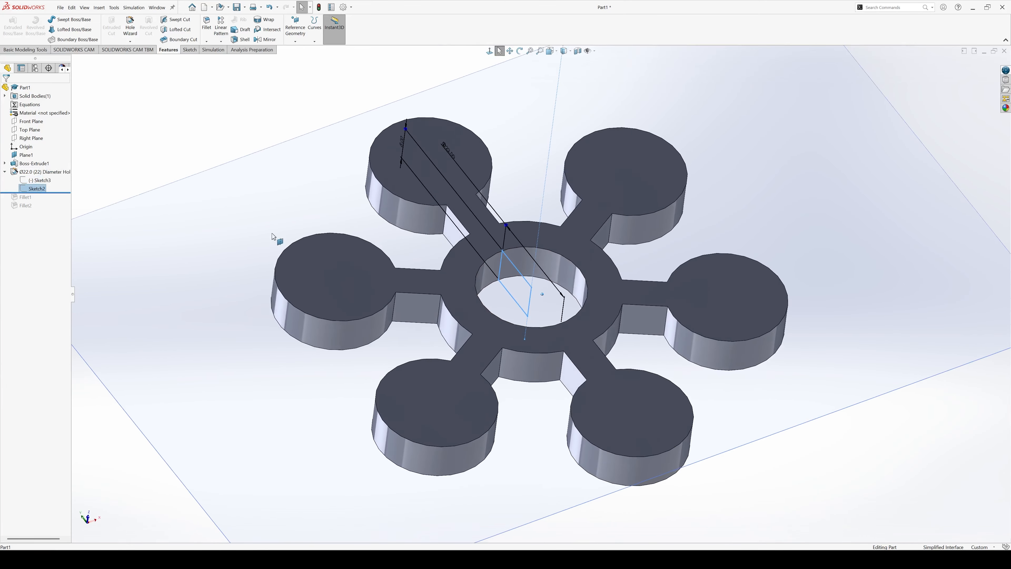
middle_click_drag(520, 241, 535, 215)
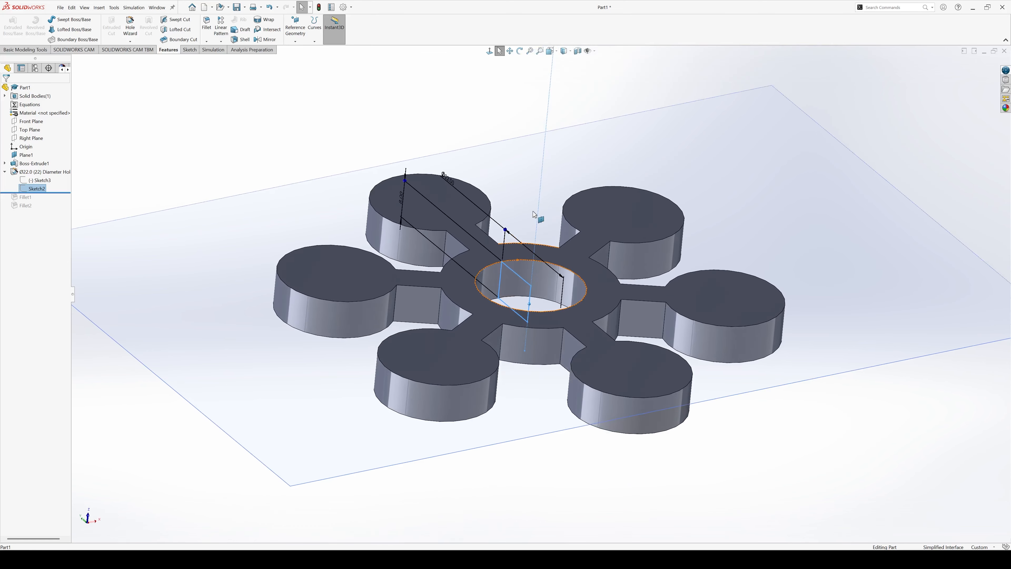
left_click(28, 171)
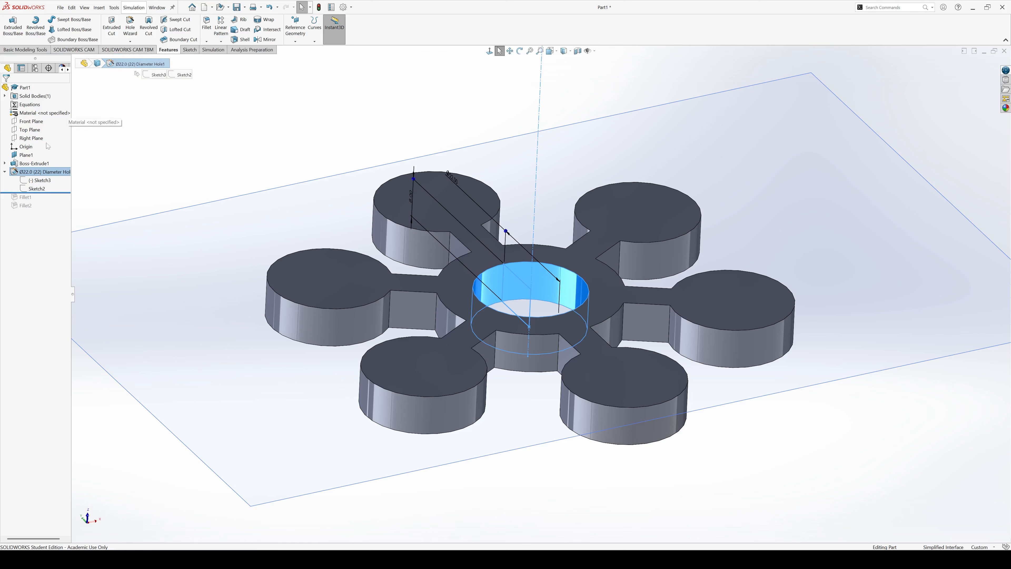
Roll the part back to Boss-Extrude1 and open its Sketch1 to inspect the spinner's profile
left_click_drag(19, 193, 8, 168)
left_click(4, 163)
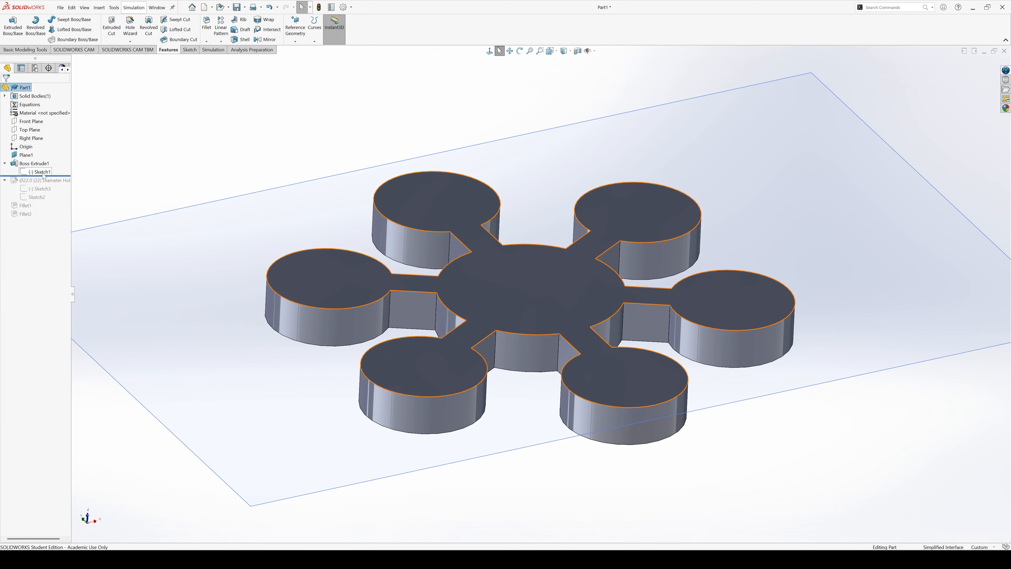
left_click(38, 171)
left_click(46, 150)
scroll(590, 313, "down", 3)
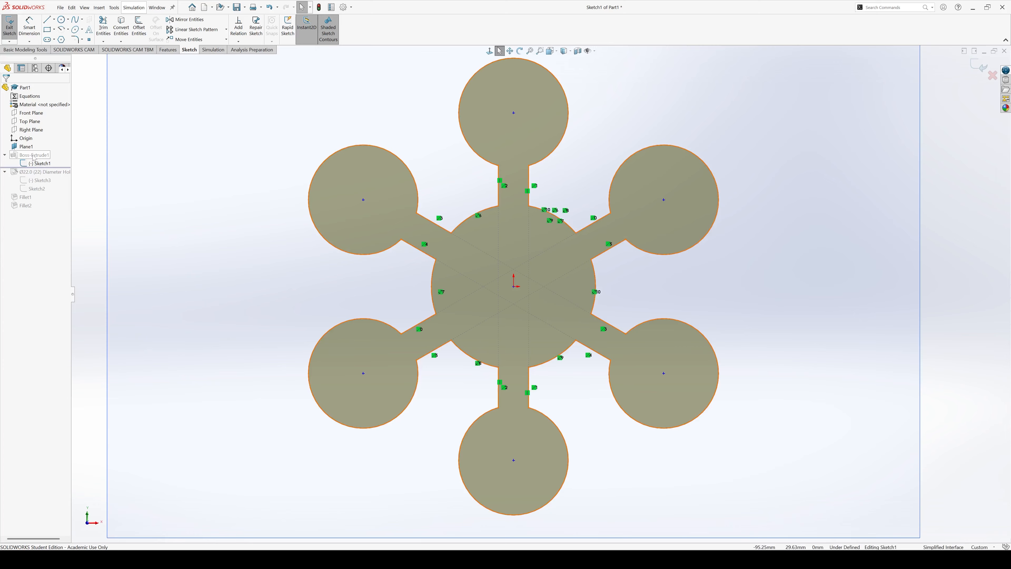
left_click(46, 155)
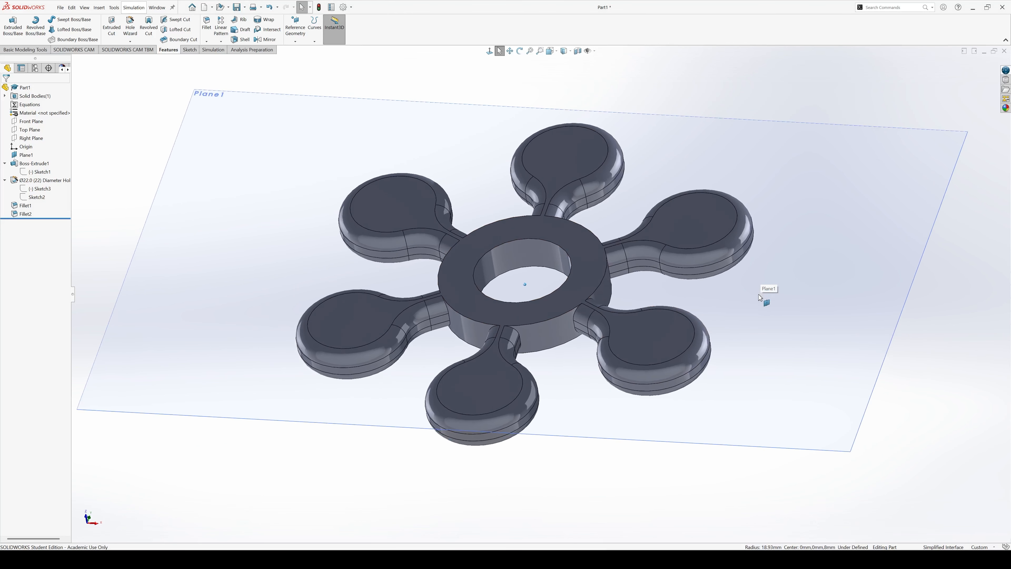
Fillet the selected edges and outer side faces of the central ring between the arms with a 1 mm radius
middle_click_drag(758, 294, 376, 406)
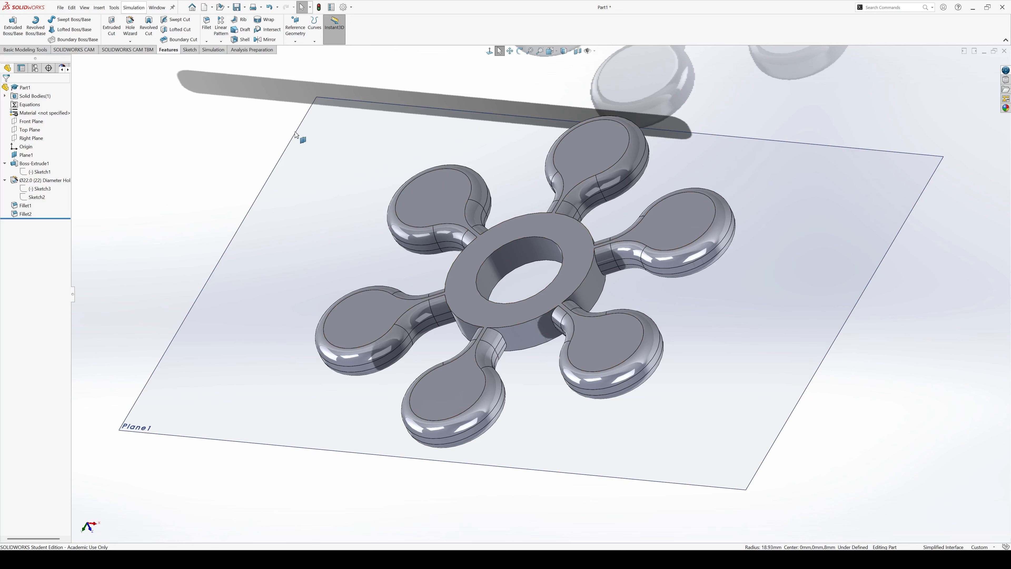
left_click(206, 23)
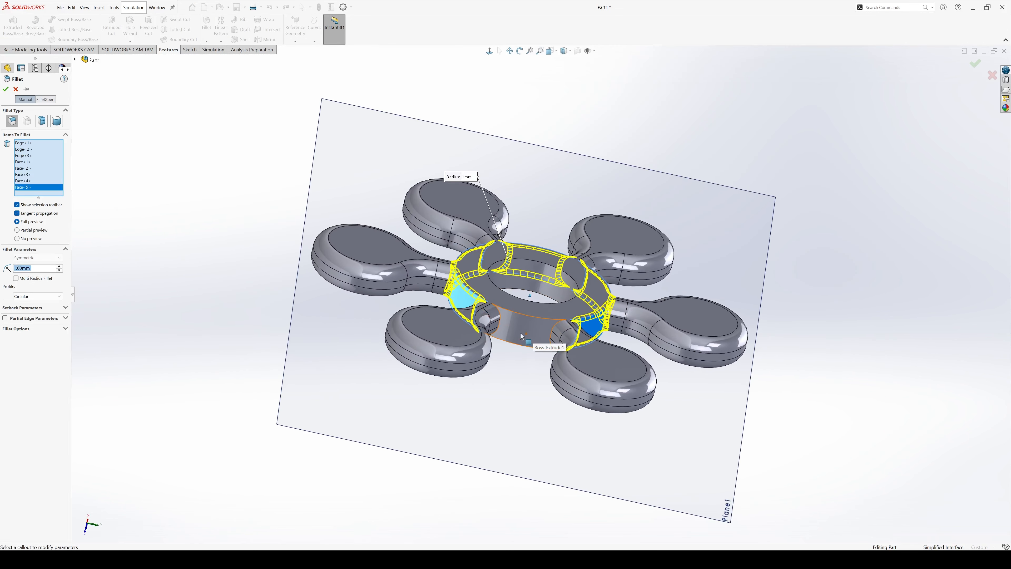
left_click(526, 336)
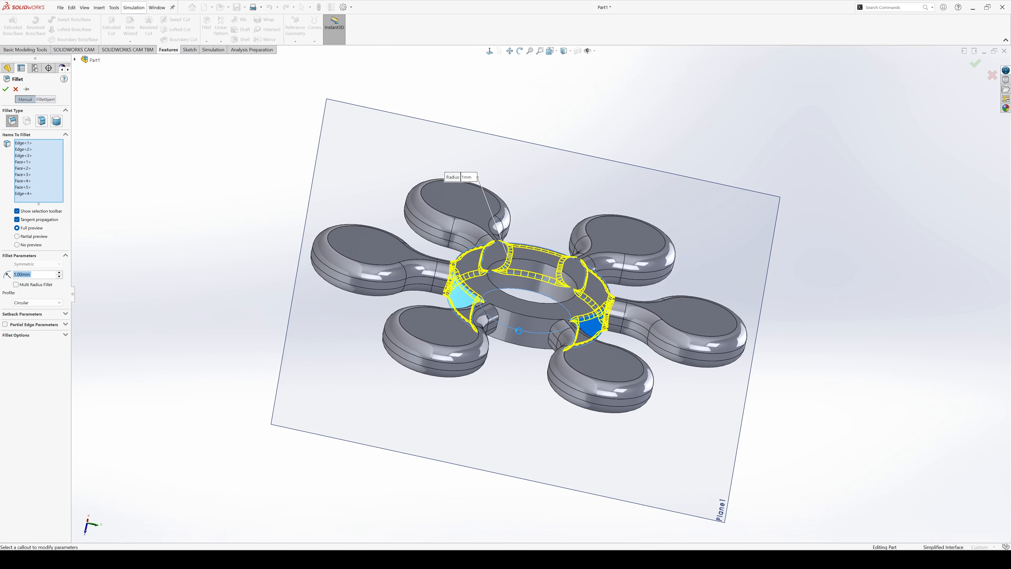
left_click(526, 337)
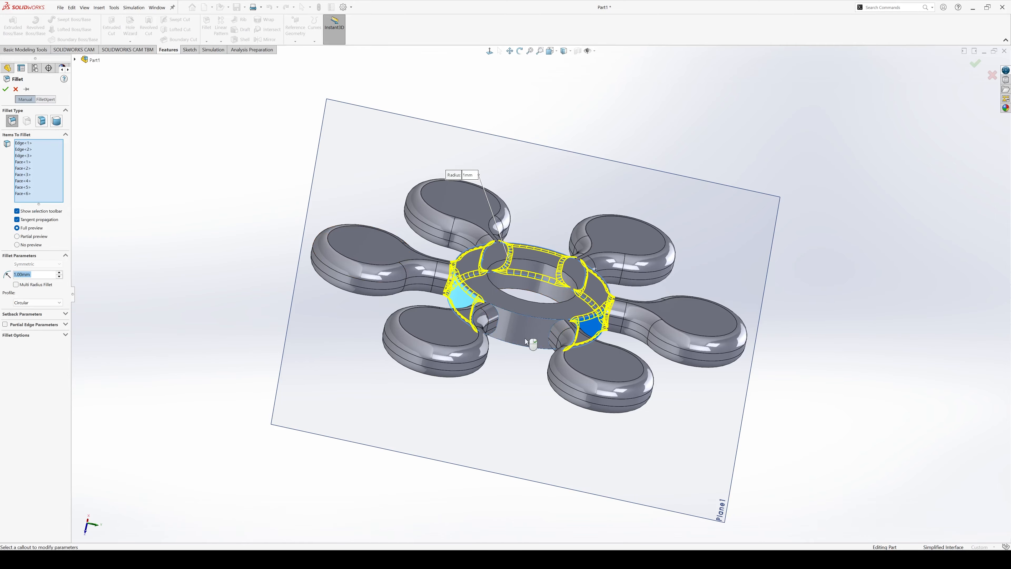
mouse_move(515, 364)
middle_mouse_down()
mouse_move(541, 271)
mouse_move(570, 253)
mouse_move(548, 274)
mouse_move(516, 369)
middle_mouse_up()
left_click(6, 89)
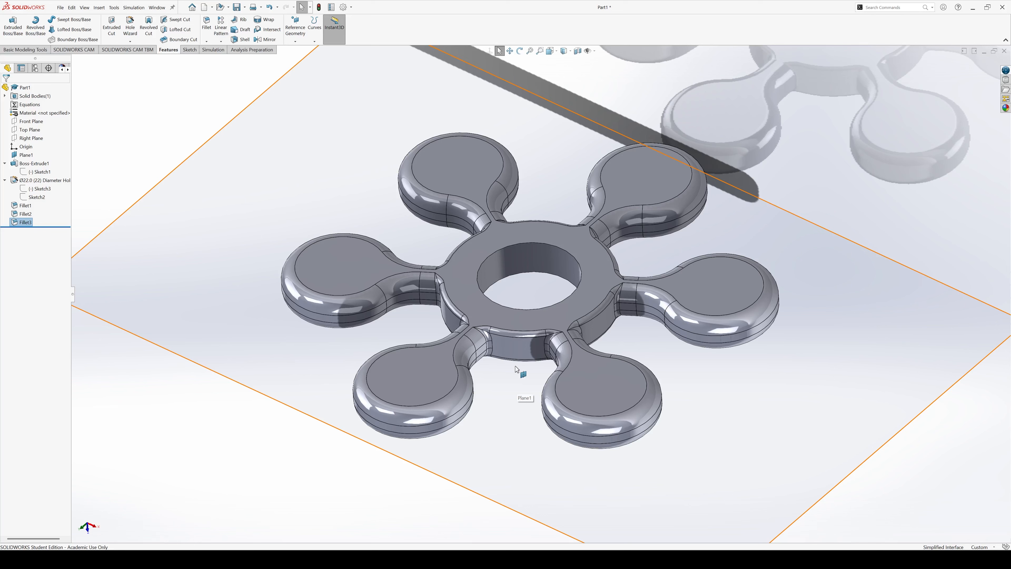